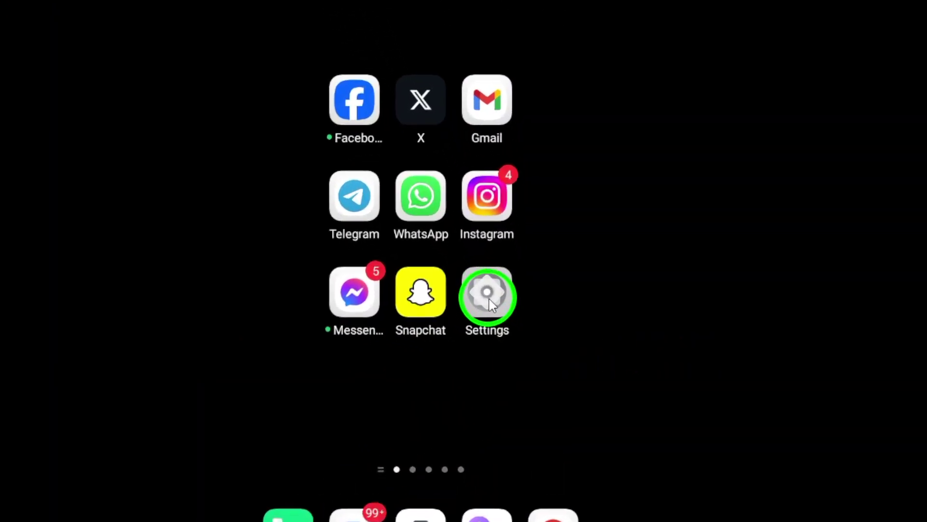
Open Settings, go to App management's installed-apps list, and search it for 'x'.
click(466, 265)
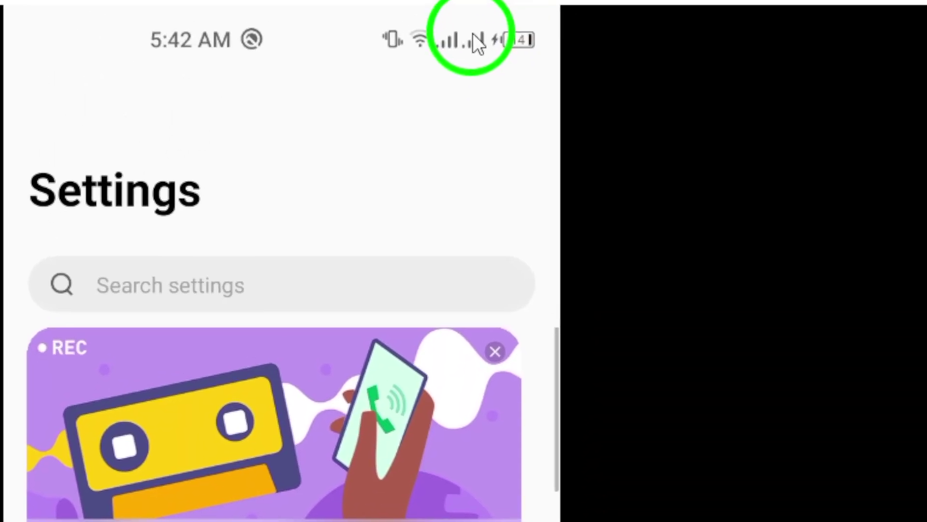
drag(474, 33, 432, 422)
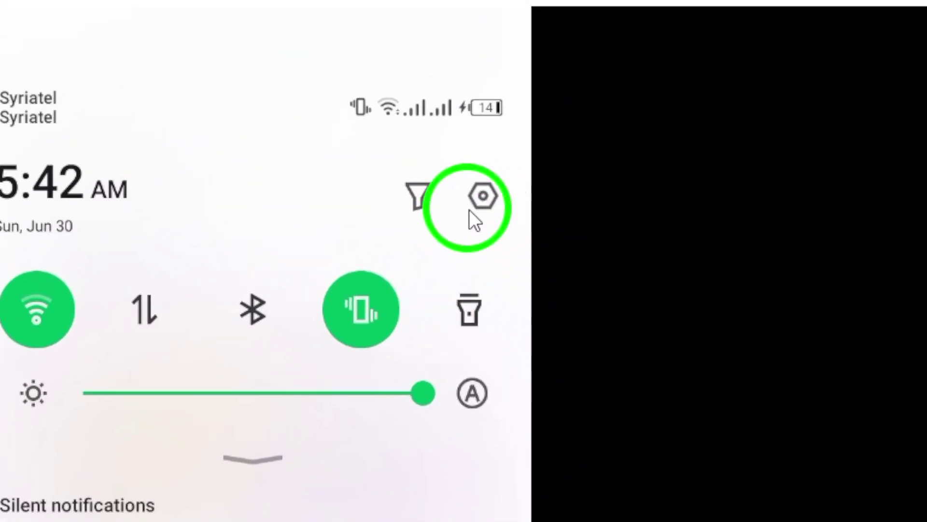
click(370, 117)
scroll(434, 363, down, 5)
scroll(474, 163, down, 5)
scroll(457, 420, down, 5)
click(450, 300)
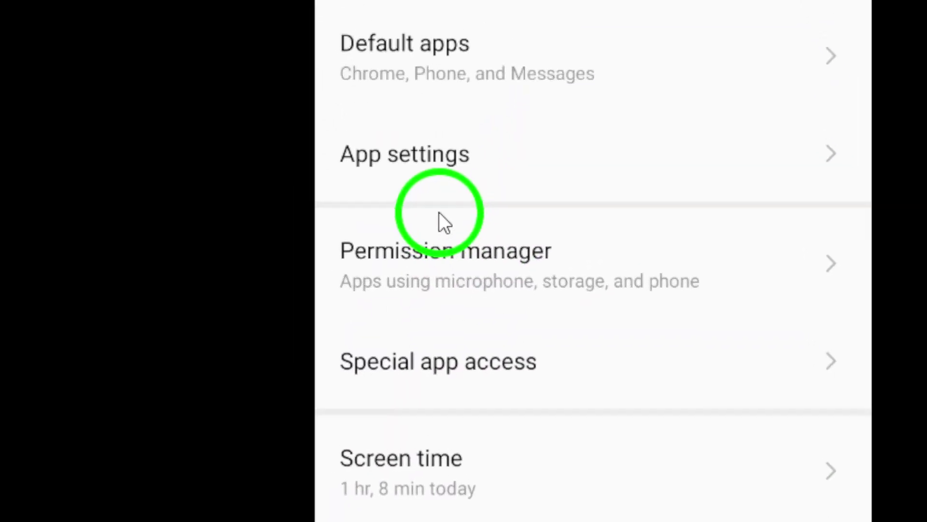
click(453, 239)
click(473, 210)
text(x)
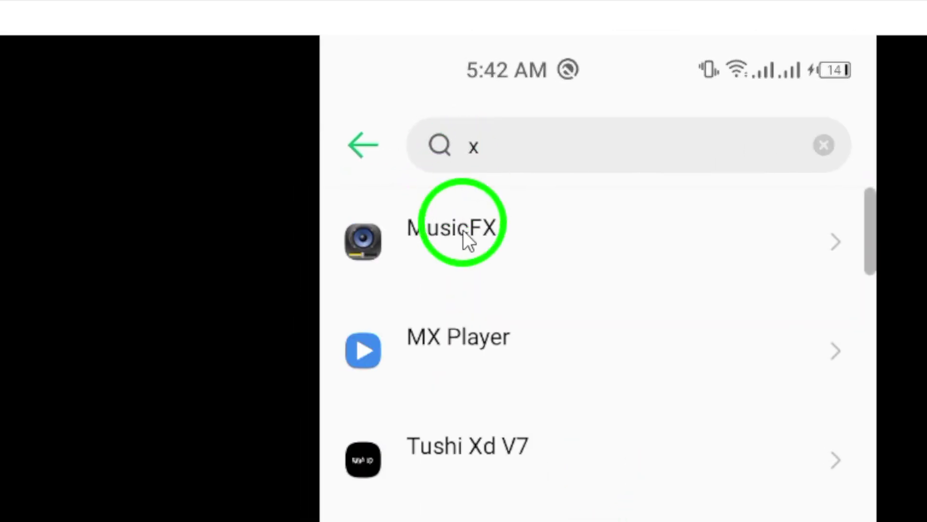
Open the X app's settings and its Permissions list.
click(464, 289)
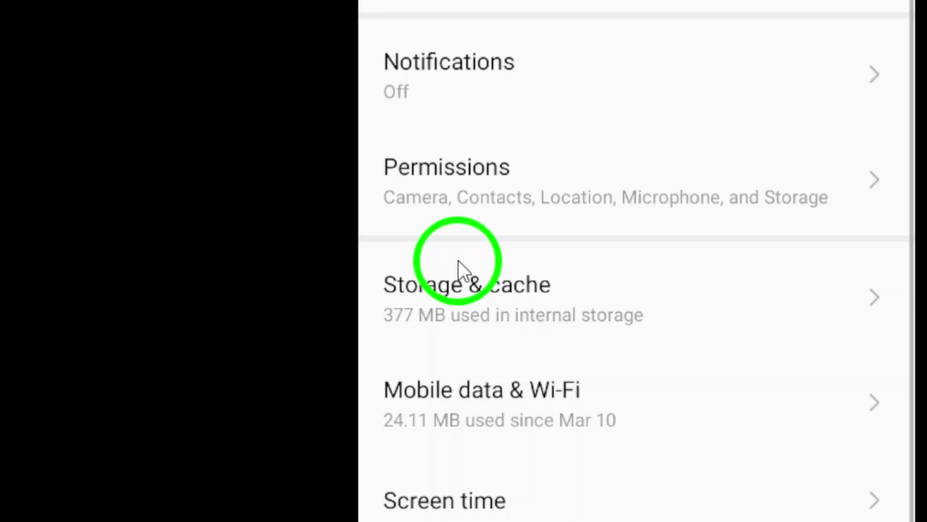
click(524, 271)
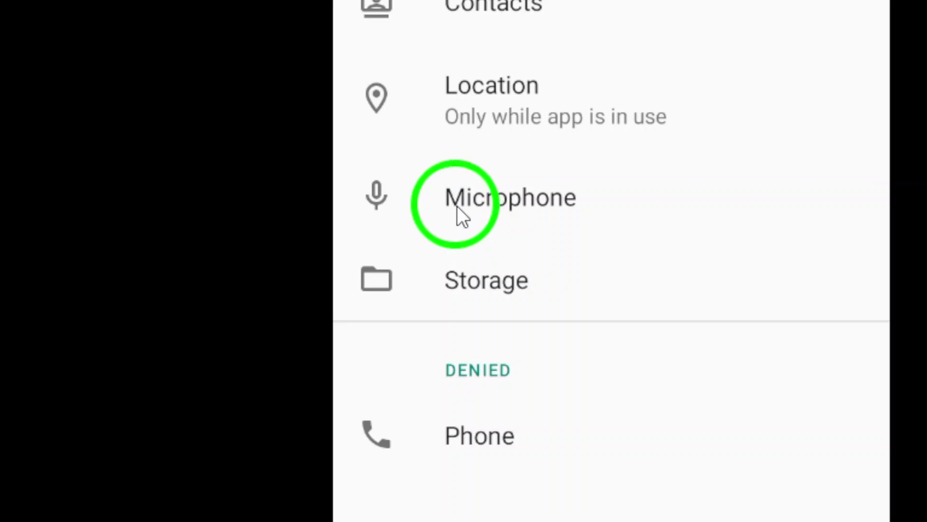
Open X's Microphone permission, switch it to Deny, then back to Allow.
click(544, 208)
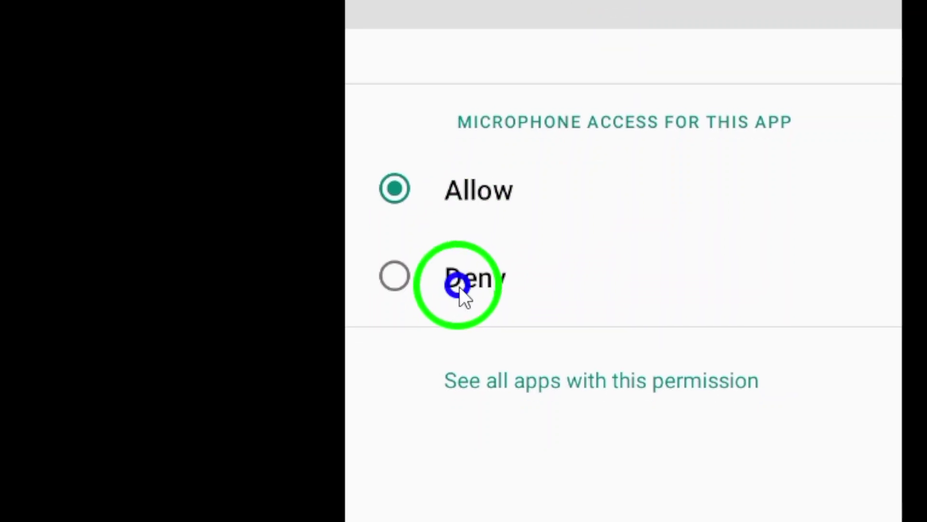
click(455, 357)
click(466, 257)
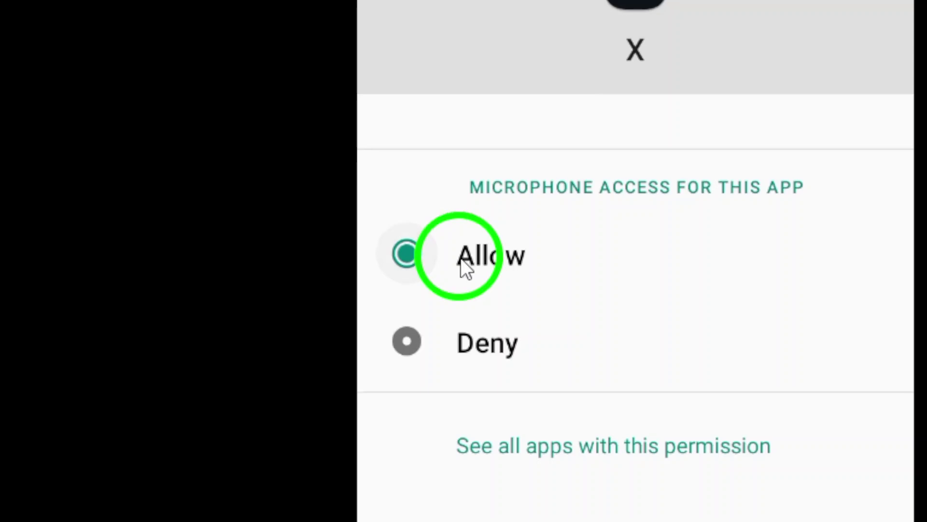
mouse_move(451, 27)
mouse_down()
mouse_move(462, 167)
mouse_move(523, 272)
mouse_up()
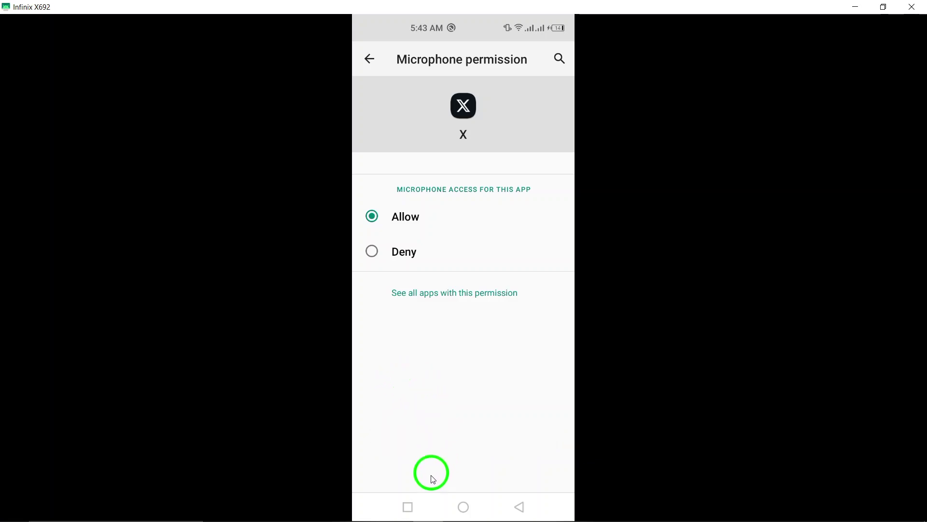
Swipe the Settings card away in Recents to return to the home screen.
drag(421, 493, 495, 116)
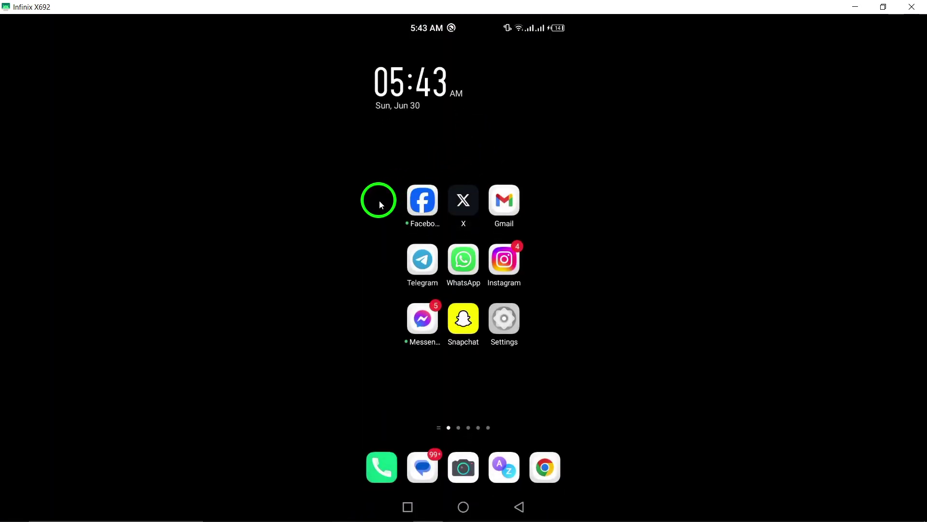